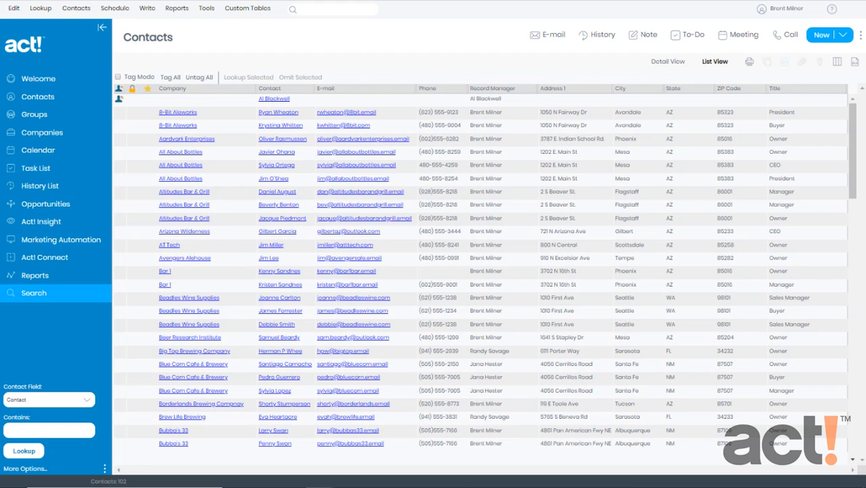
- Open the Newsletter scoring profile from the Scoring section of the Marketing Automation administration area
left_click(85, 243)
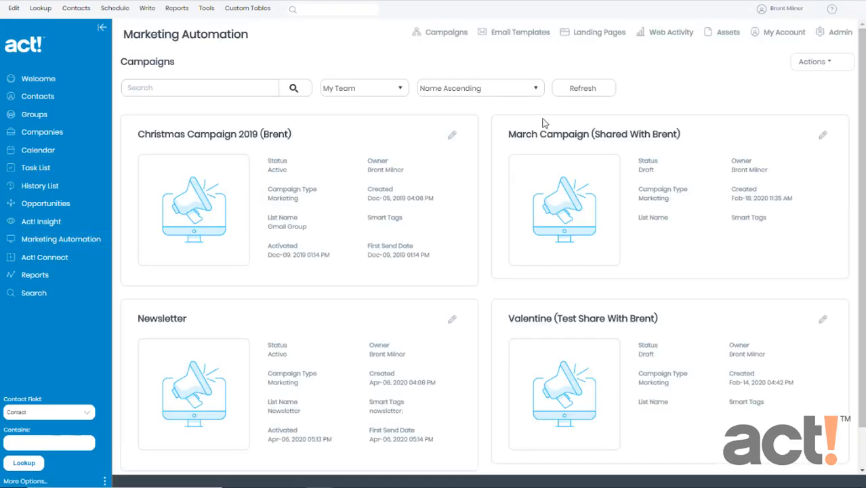
left_click(838, 37)
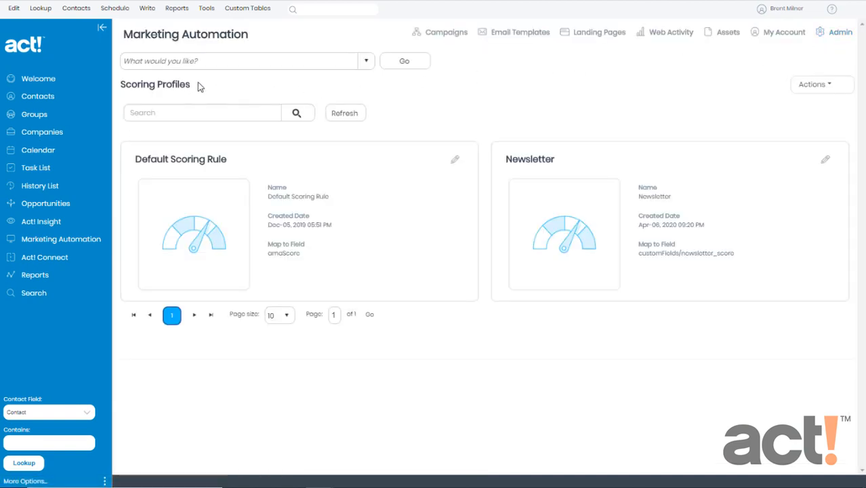
left_click(217, 65)
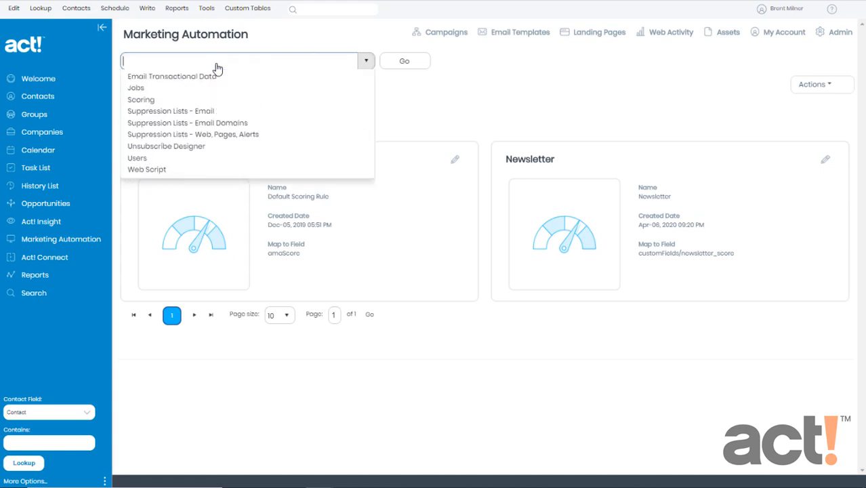
left_click(170, 138)
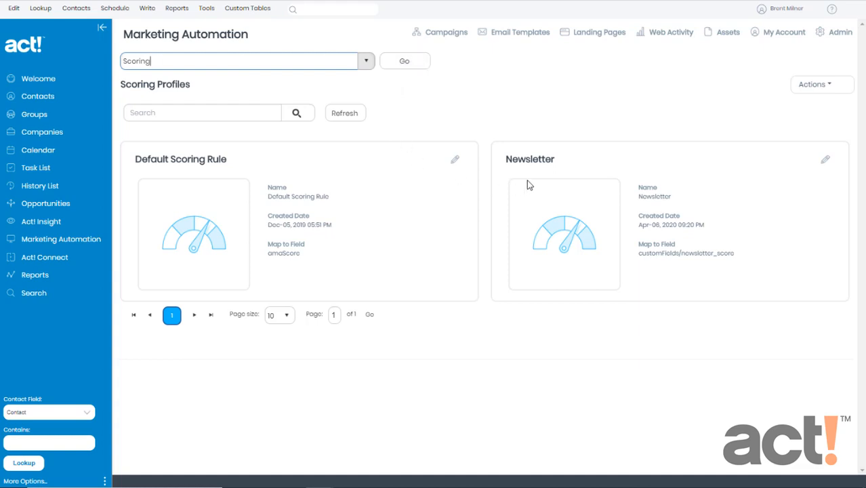
left_click(560, 232)
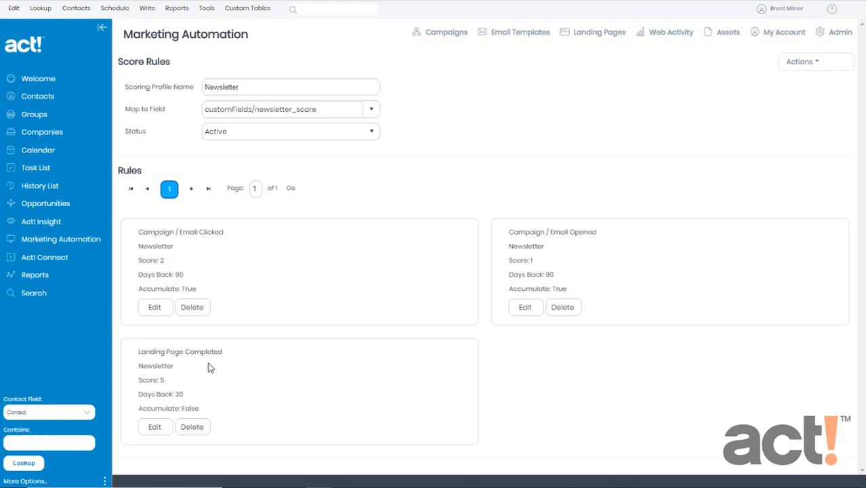
- Check the score breakdown of the first entry in the Newsletter profile's scoring results and export all the scoring data
left_click(816, 65)
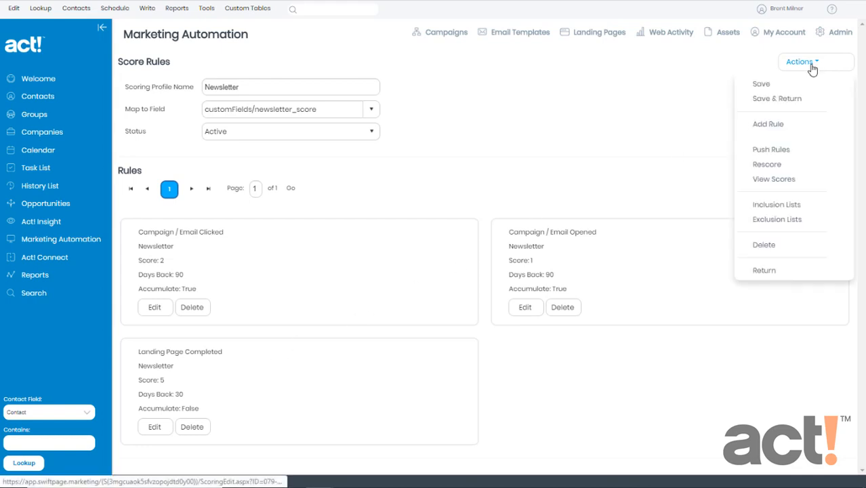
left_click(787, 185)
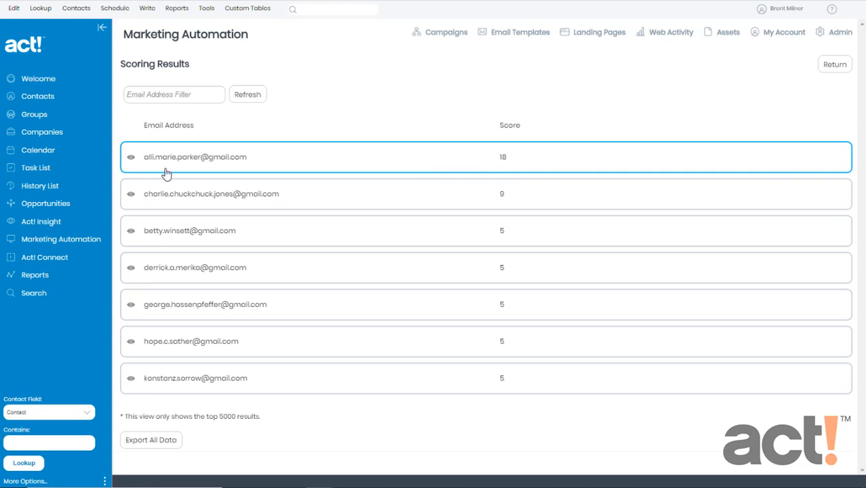
left_click(132, 160)
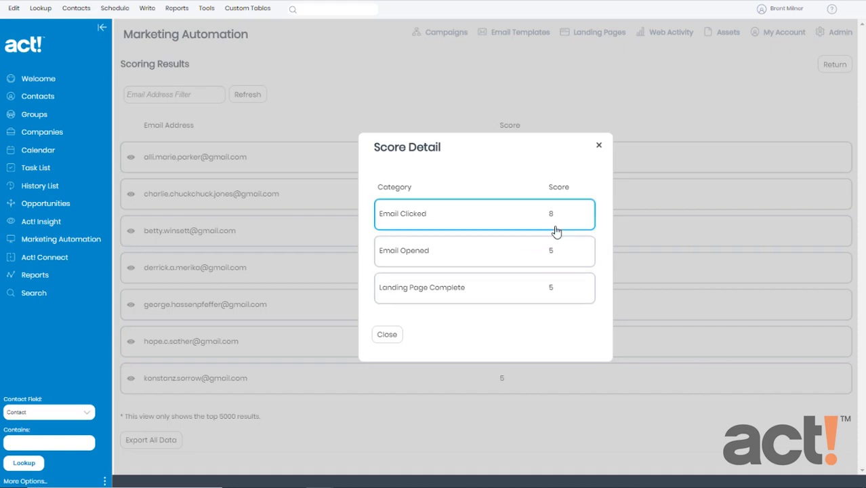
left_click(387, 335)
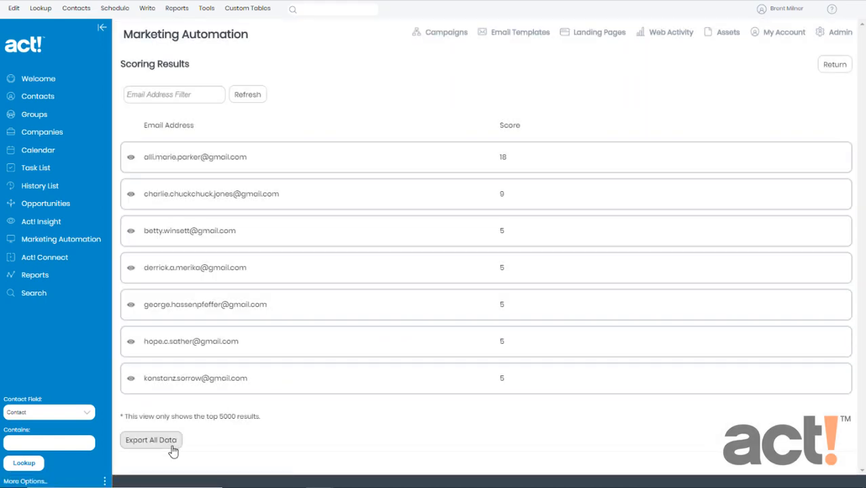
left_click(150, 439)
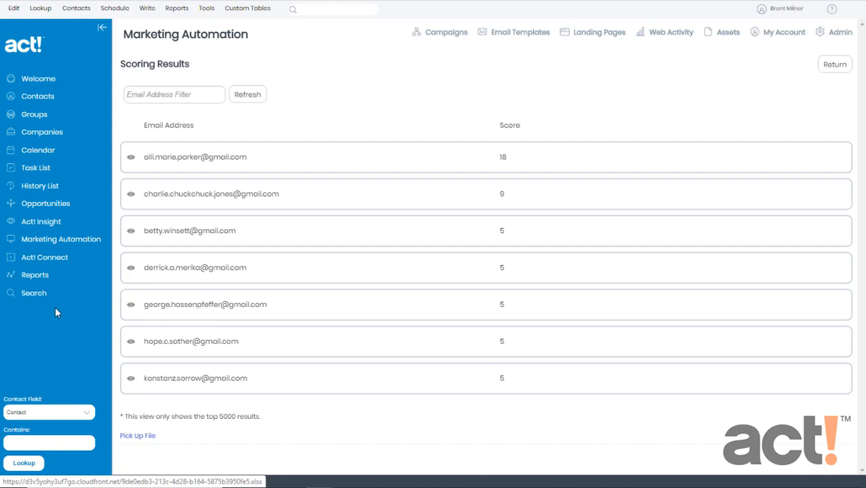
- Look up the contact by first name in the Contact field and display the record's Marketing Automation scores
left_click(43, 100)
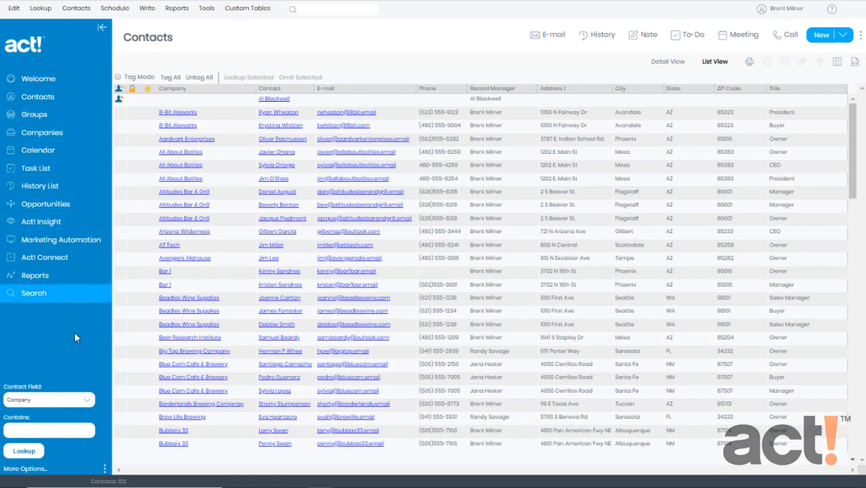
left_click(86, 404)
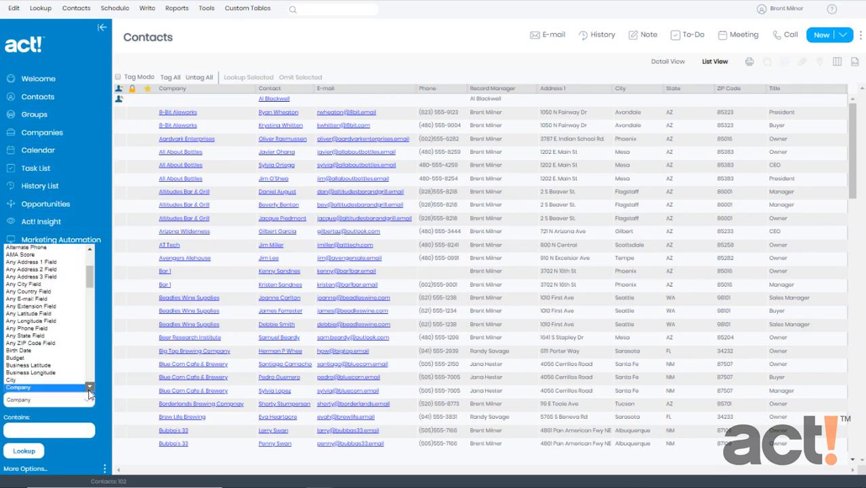
left_click(88, 388)
left_click(16, 372)
left_click(31, 430)
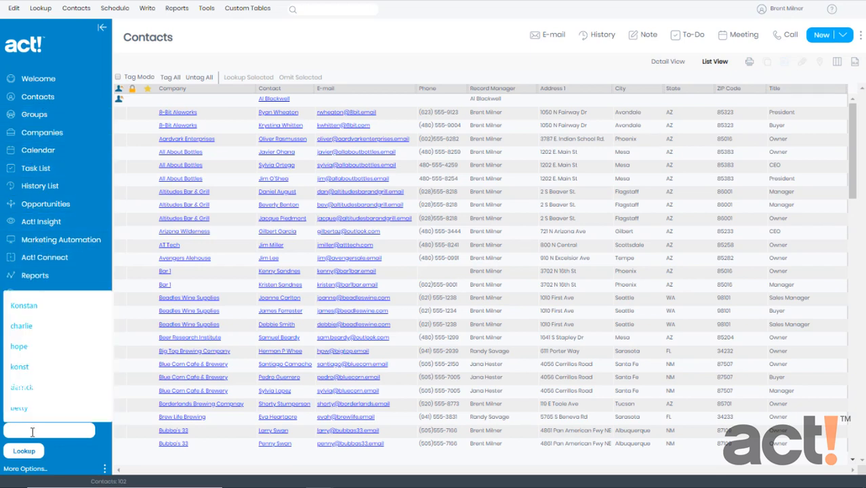
type("allison")
key("Return")
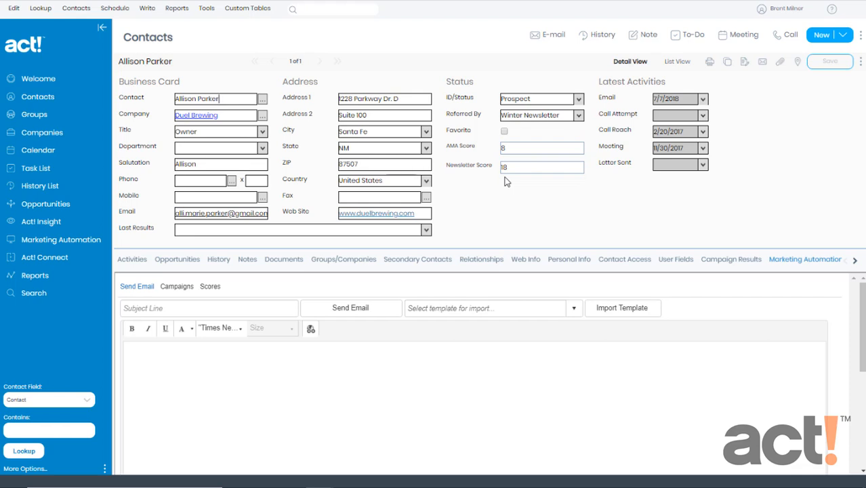
left_click(790, 265)
left_click(208, 289)
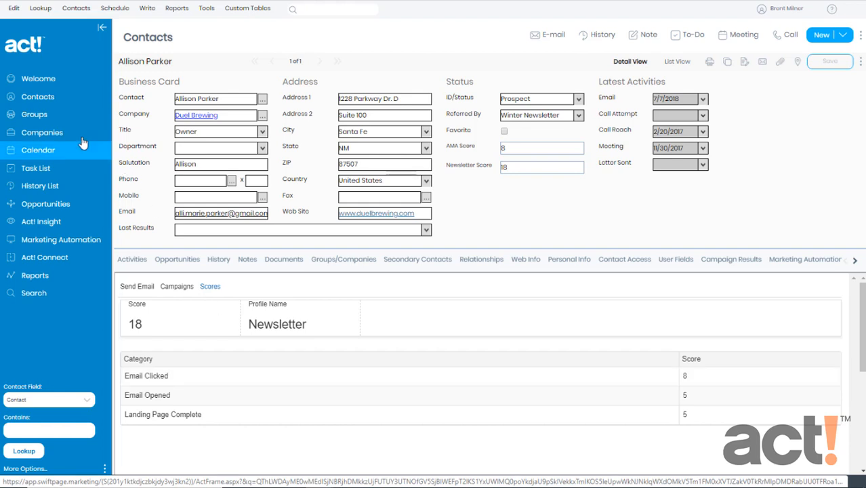
- Add the AMA Score and Newsletter Score columns to the contact list of the Scored Leads group
left_click(35, 115)
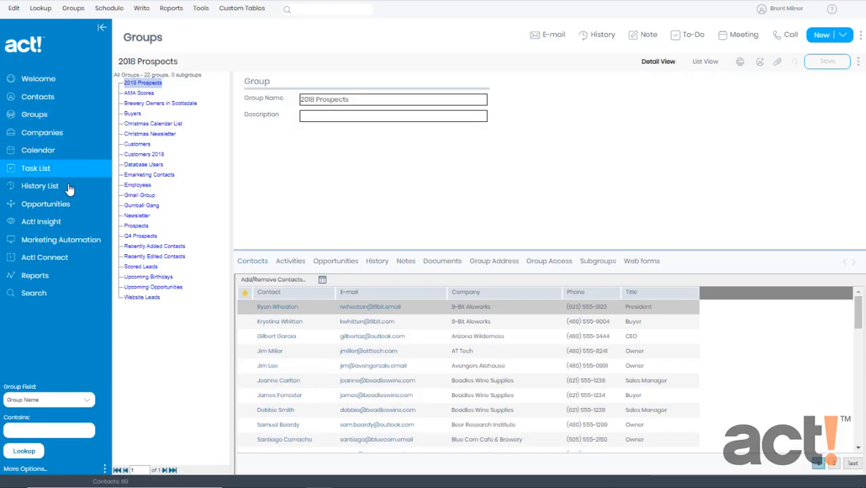
left_click(143, 268)
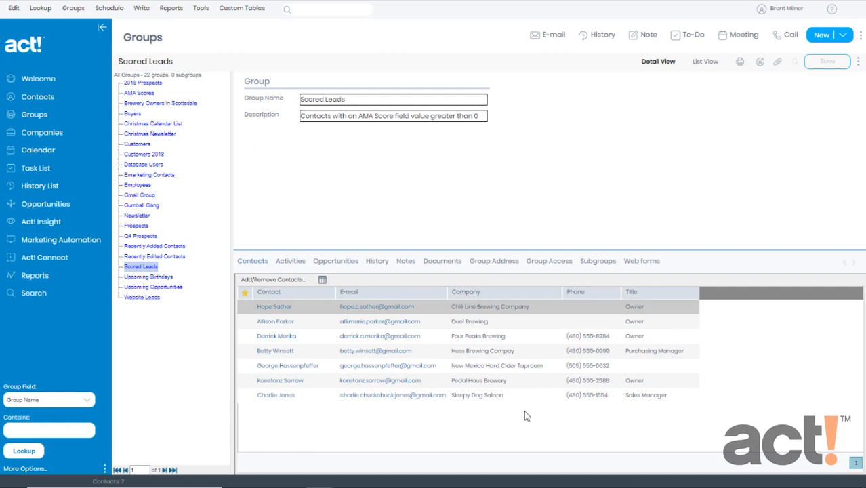
left_click(323, 281)
left_click_drag(210, 101, 229, 131)
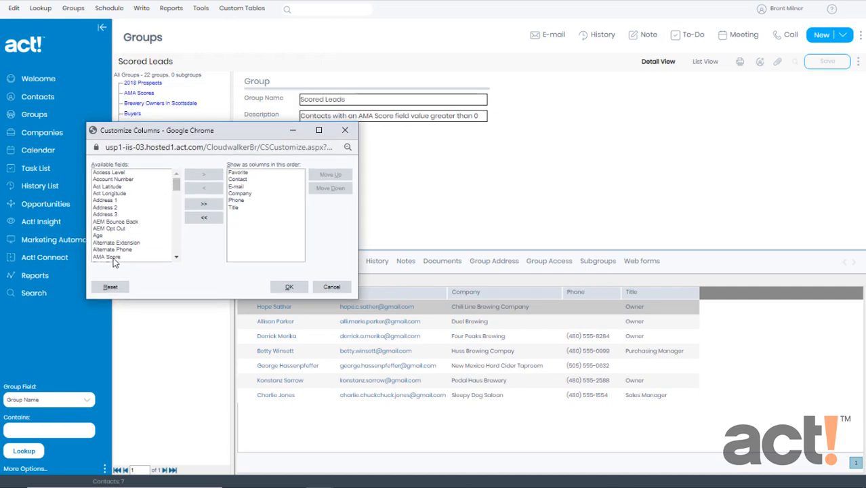
left_click(109, 258)
left_click(203, 174)
left_click_drag(176, 184, 168, 236)
left_click(135, 223)
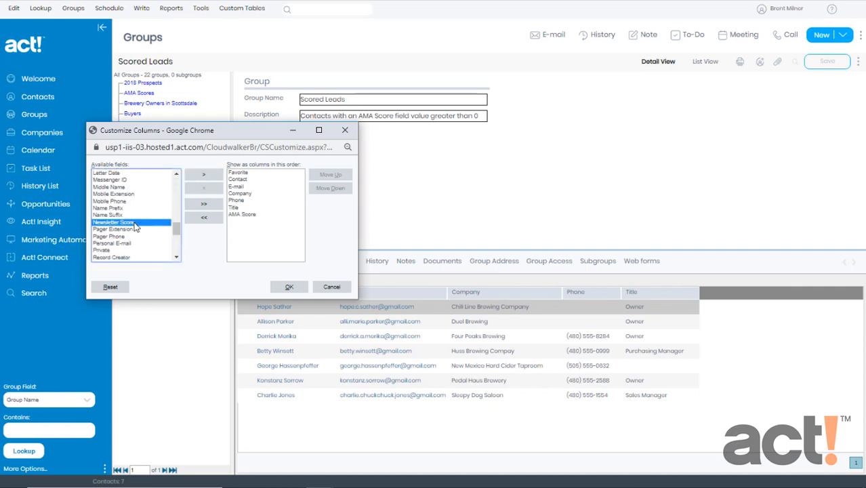
left_click(204, 175)
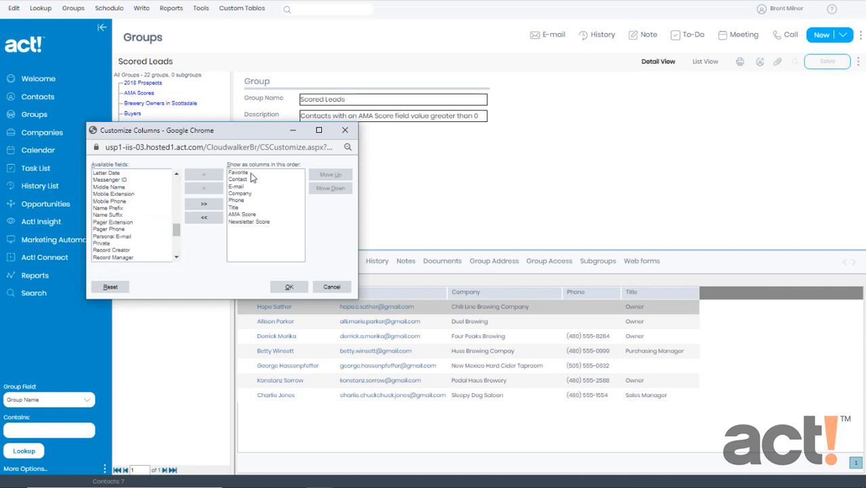
left_click(288, 286)
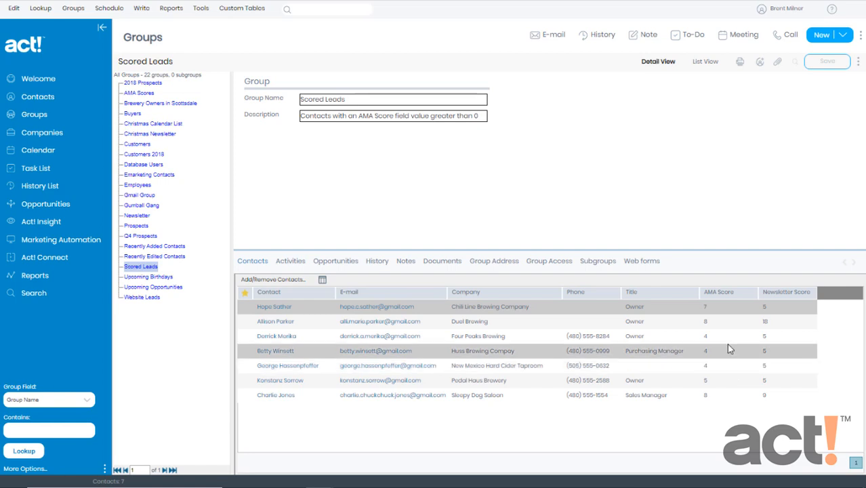
- Sort the group's contacts by AMA Score in descending order, followed by Newsletter Score in descending order
left_click(718, 292)
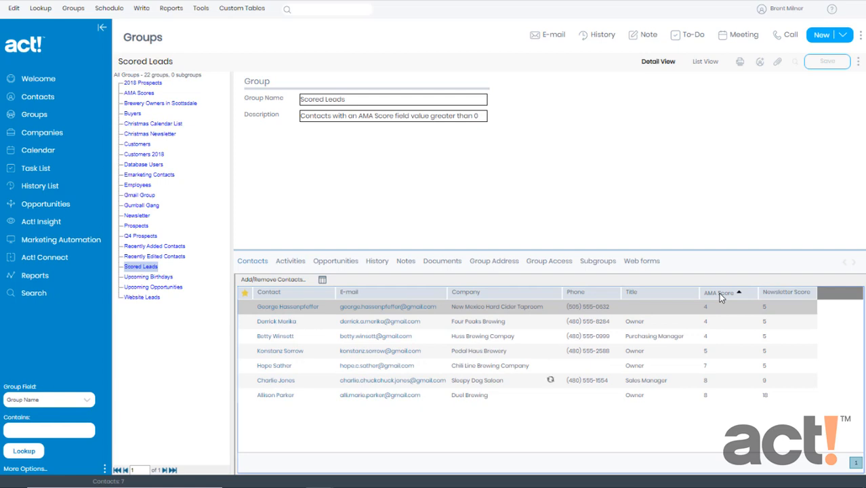
left_click(718, 293)
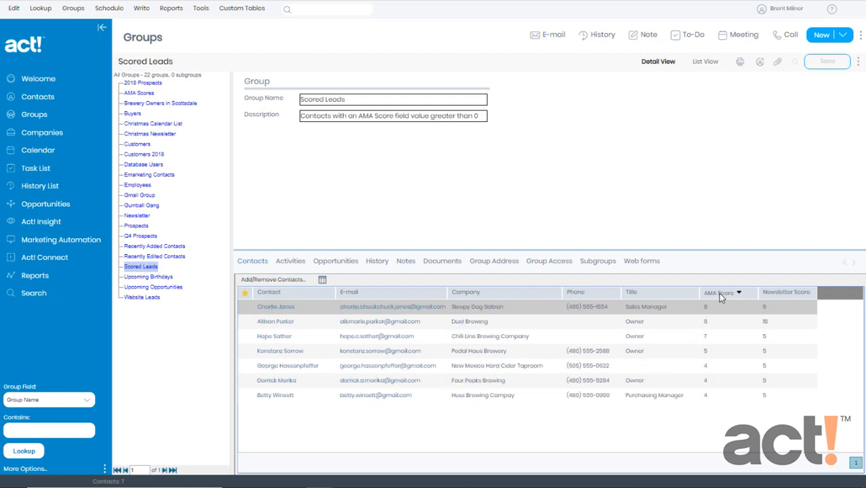
left_click(768, 292)
left_click(768, 293)
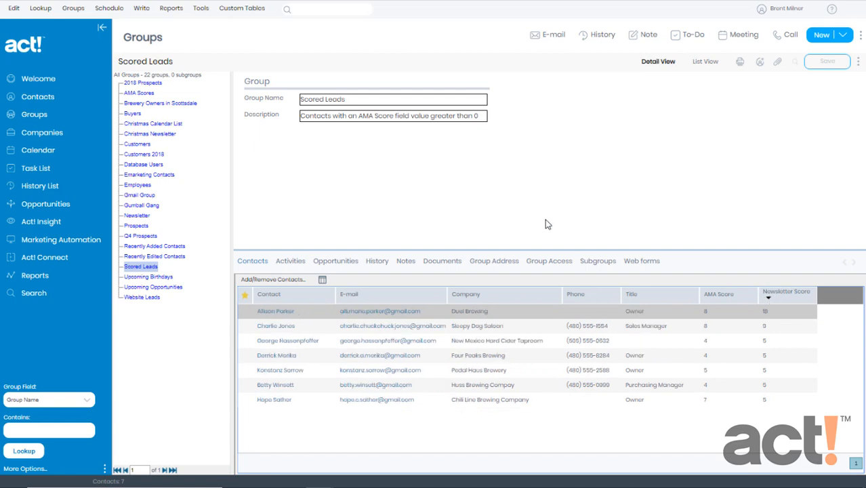
- Examine the Hot Leads list on the Welcome page
left_click(52, 81)
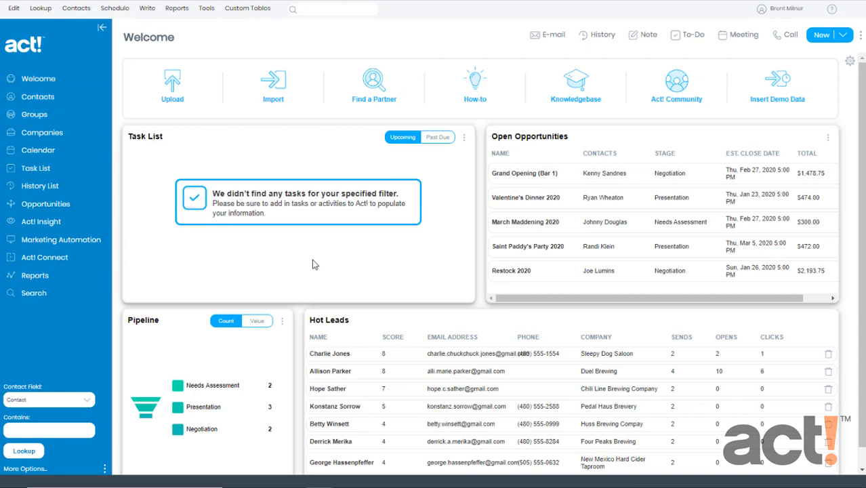
scroll(364, 316, "down", 1)
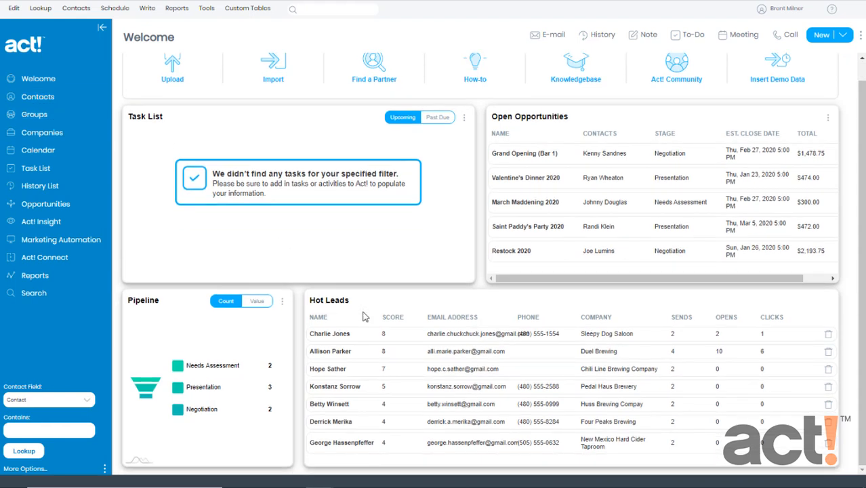